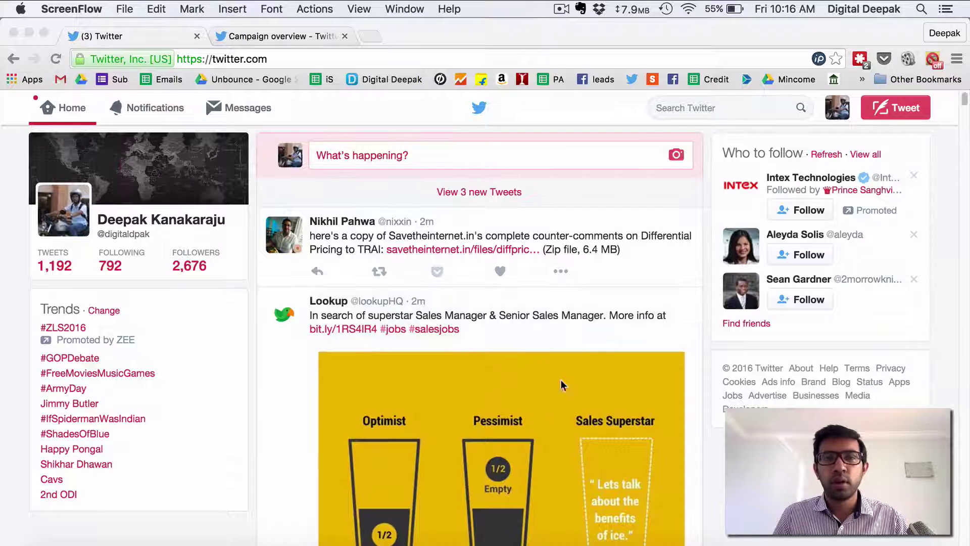
Open Twitter Ads from the profile avatar's account menu
click(841, 117)
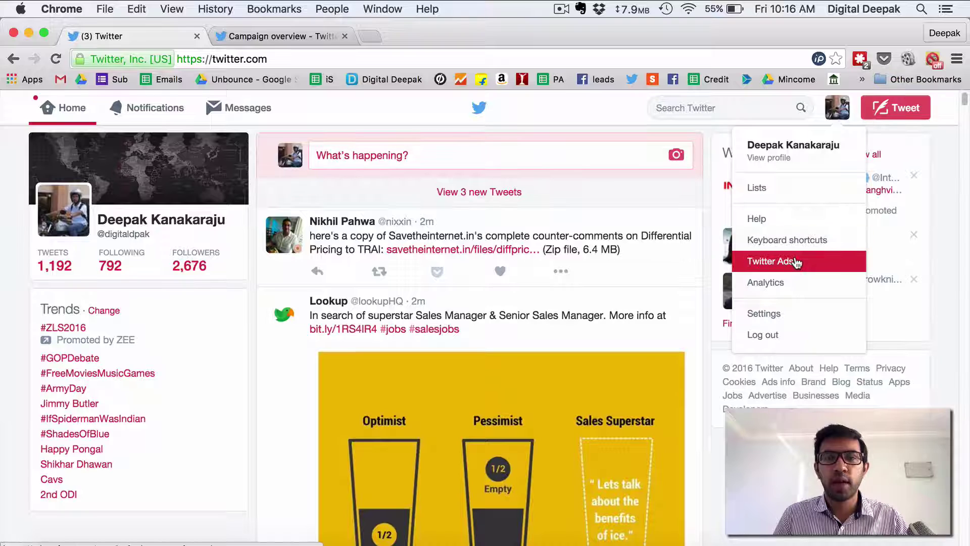
click(796, 262)
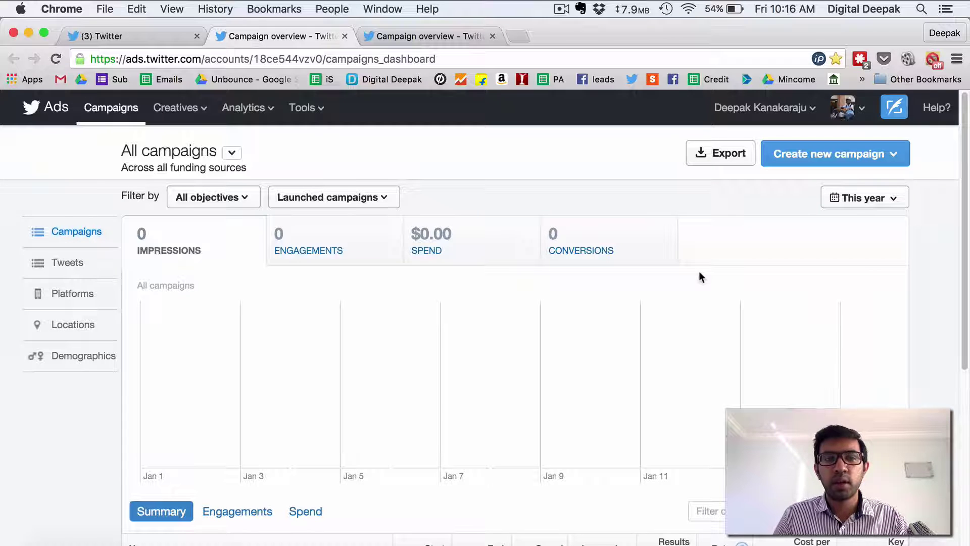
click(803, 159)
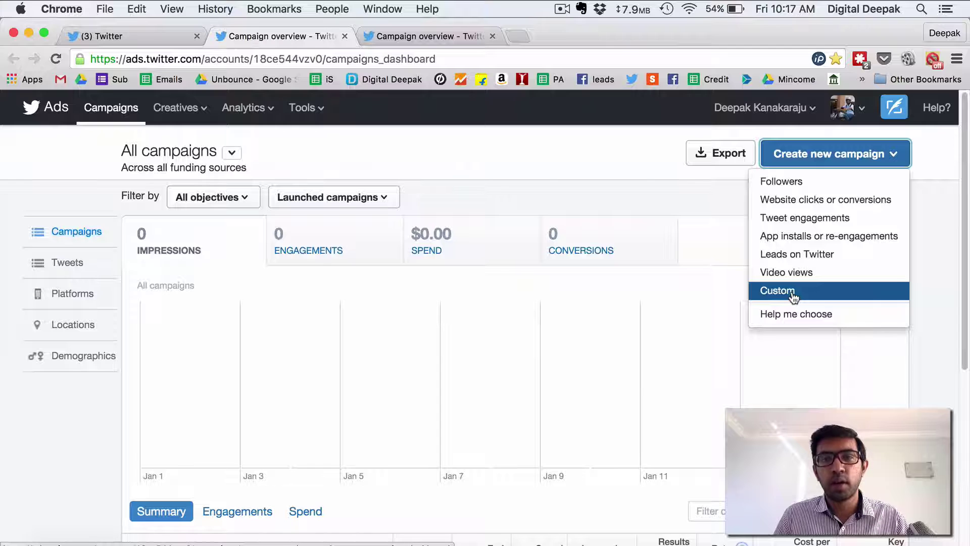
click(703, 251)
scroll(625, 236, down, 10)
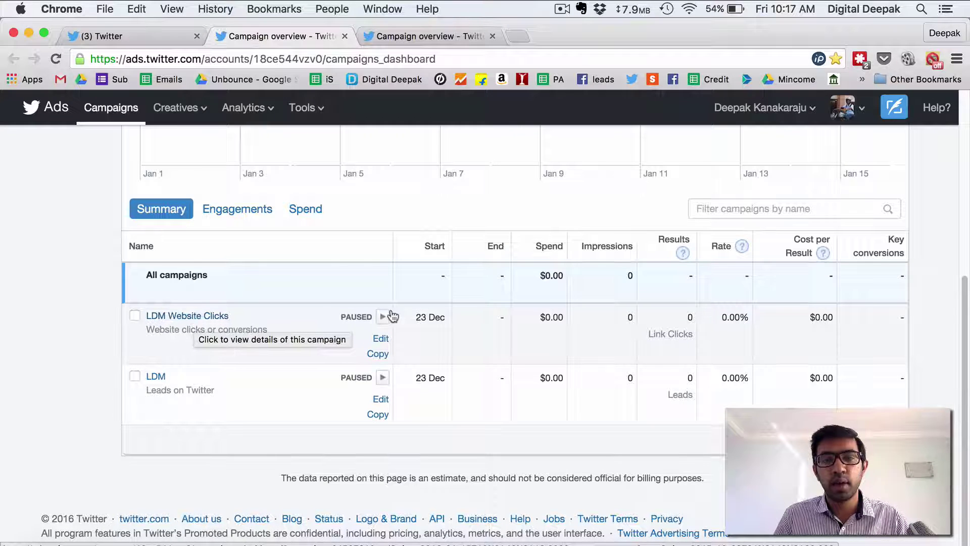
scroll(558, 333, up, 6)
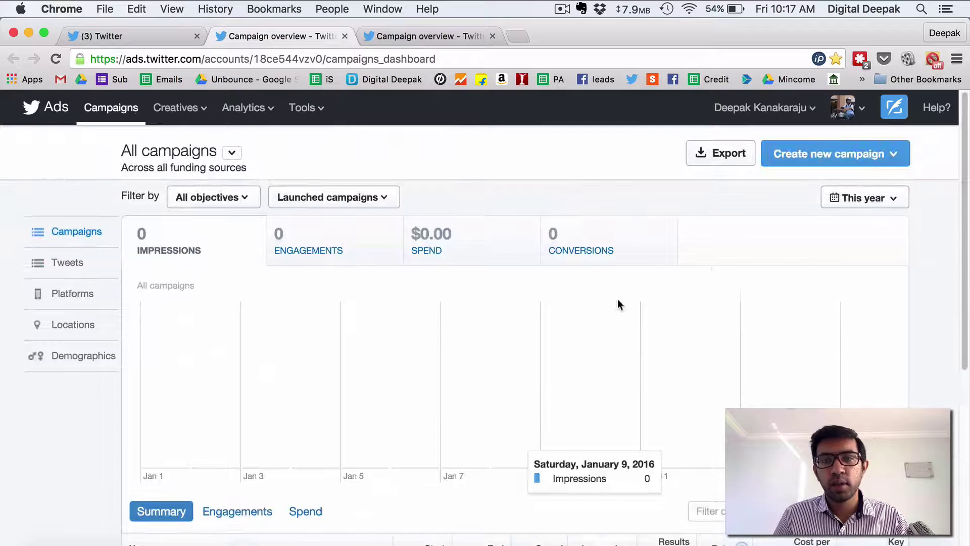
Switch the dashboard date range to Last quarter and scroll to the campaigns table
click(874, 195)
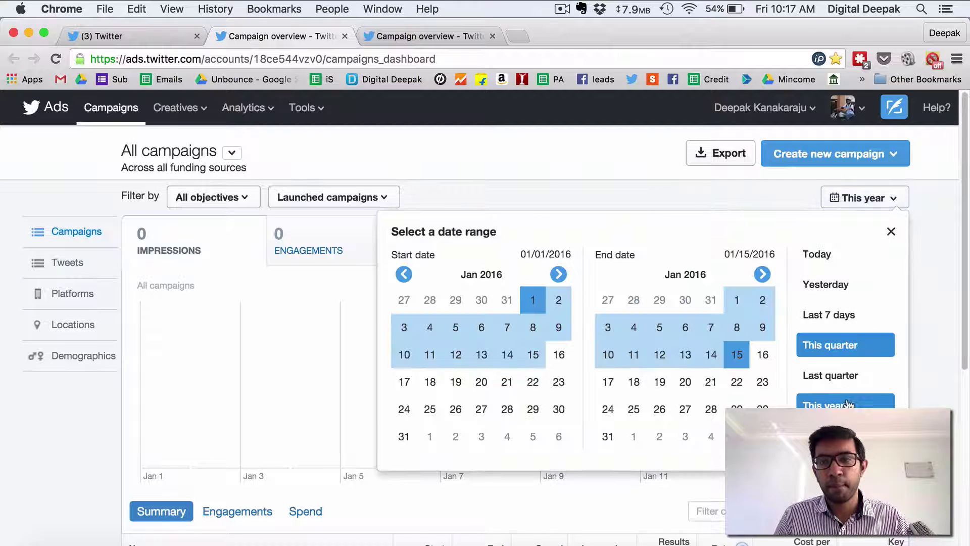
click(830, 374)
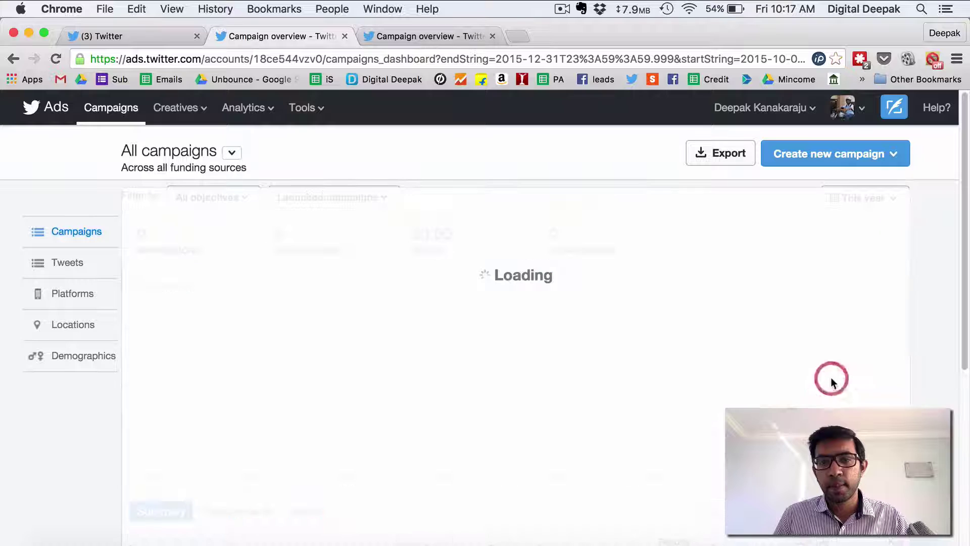
scroll(620, 323, down, 6)
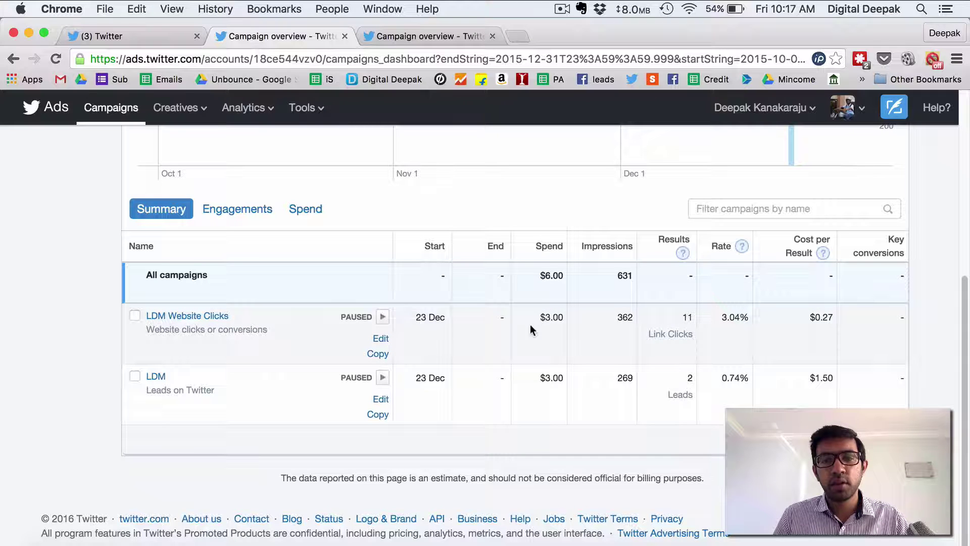
Highlight the $3.00 spend, 362 impressions, Leads on Twitter objective and $1.50 cost per result
drag(537, 318, 627, 318)
click(625, 319)
click(657, 318)
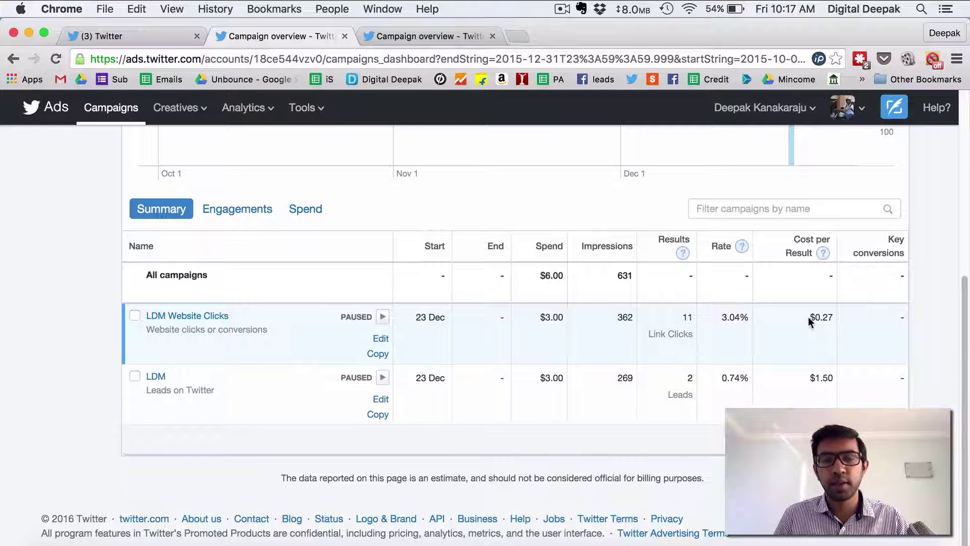
triple_click(161, 392)
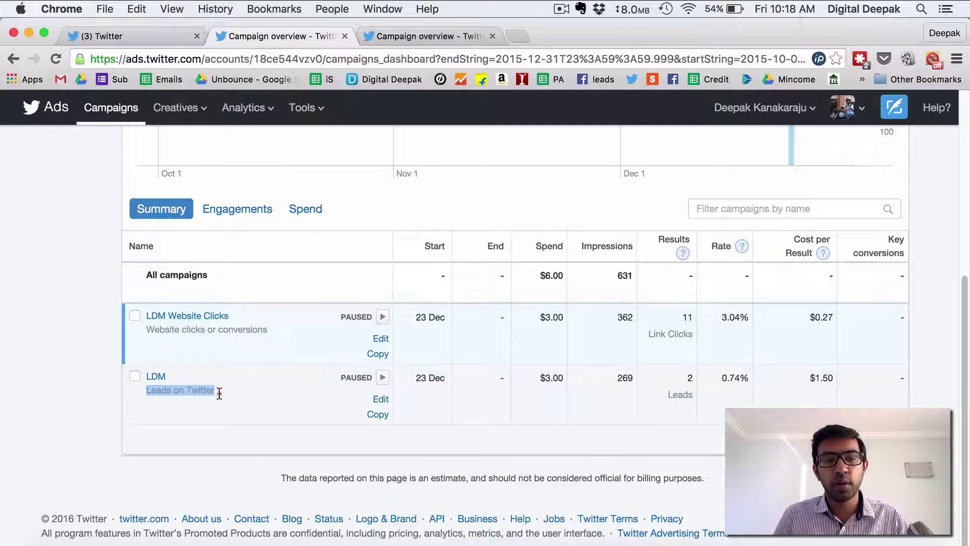
click(256, 396)
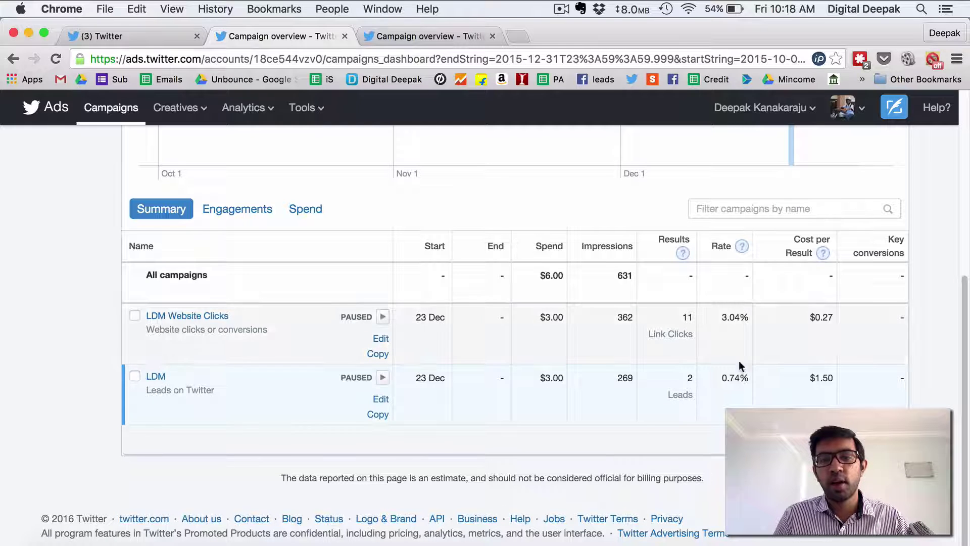
double_click(823, 385)
click(823, 385)
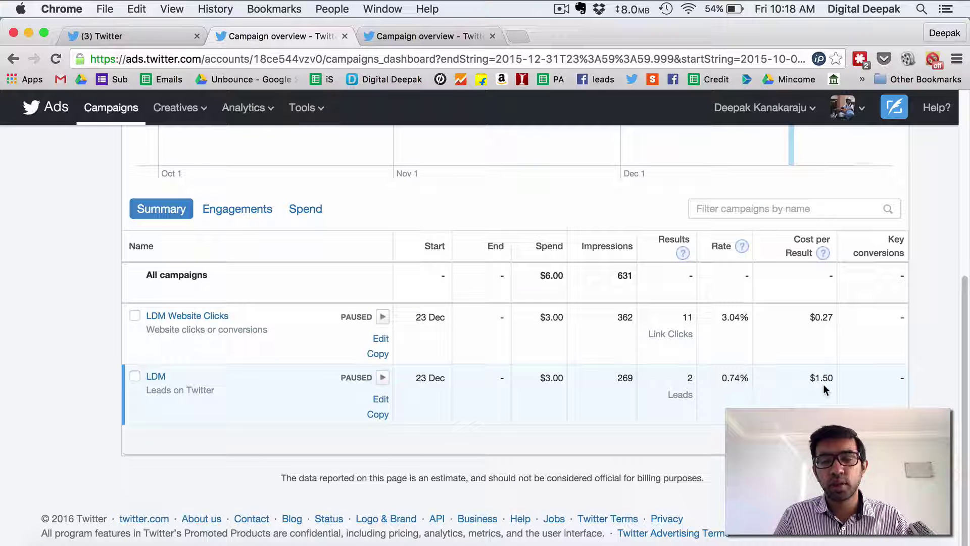
Open the LDM campaign's details and follow its promoted tweet's cards.twitter.com link
click(160, 378)
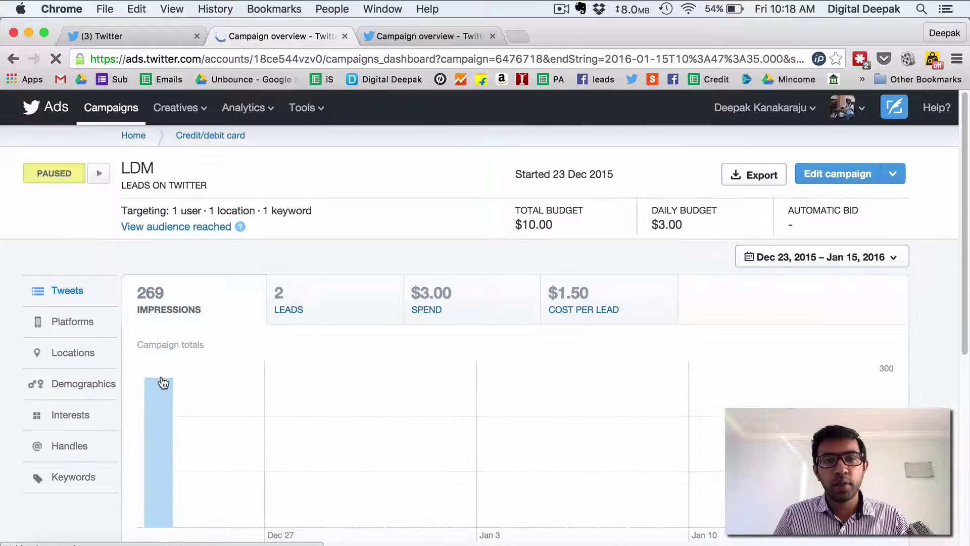
scroll(516, 410, down, 1)
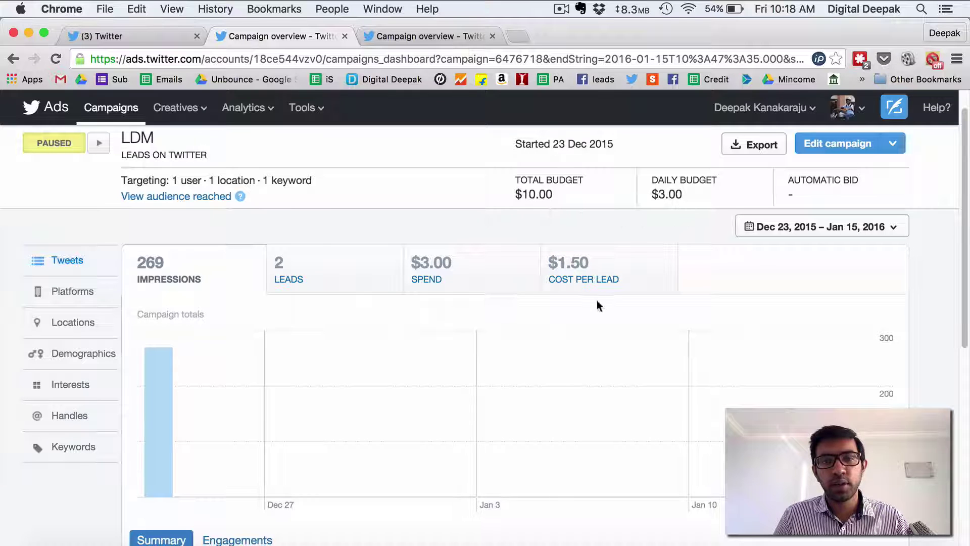
scroll(596, 300, down, 7)
scroll(597, 302, down, 6)
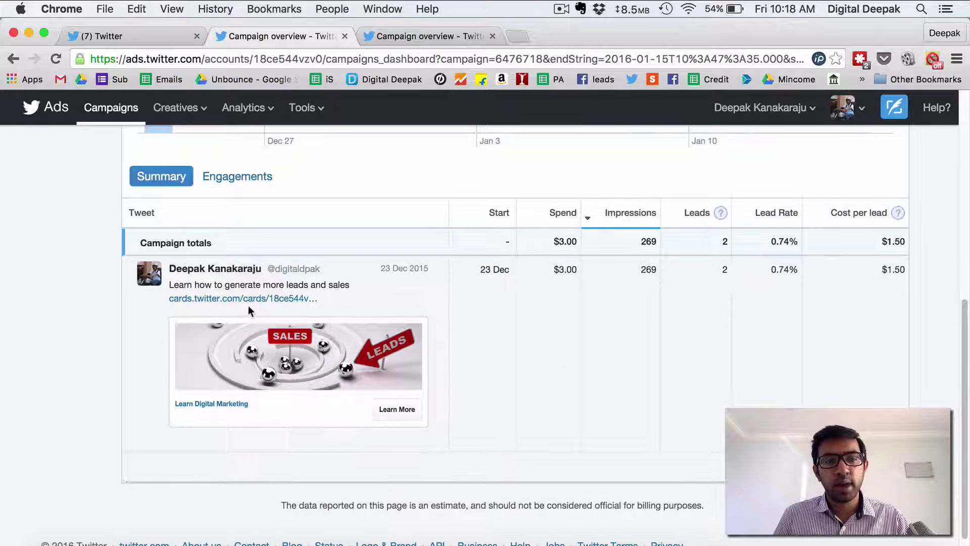
click(195, 301)
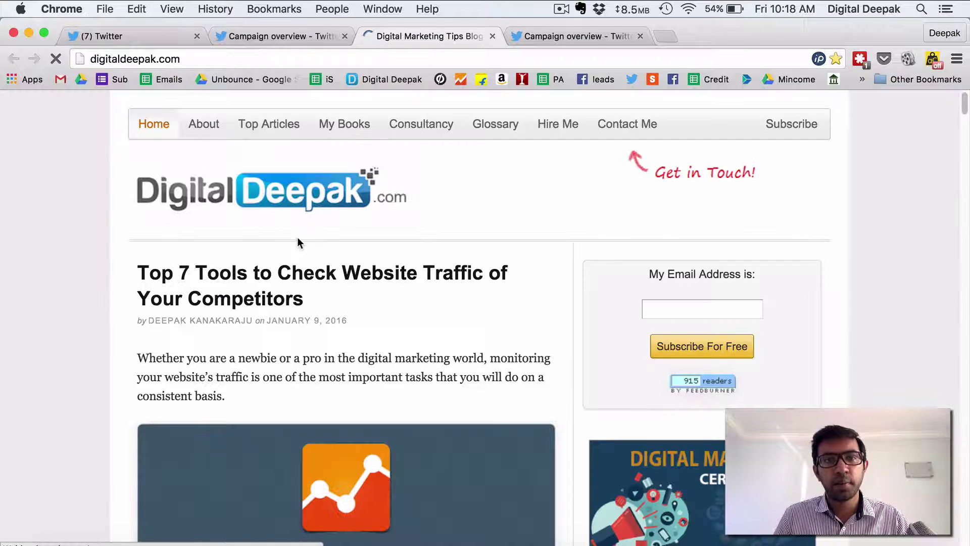
Return to the LDM campaign tab and go back to the campaigns dashboard
click(265, 36)
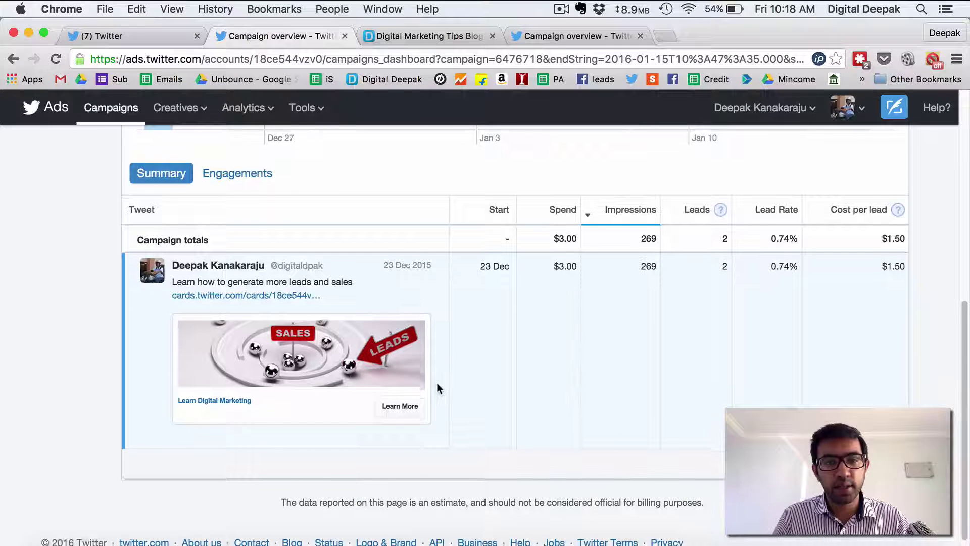
scroll(438, 384, down, 2)
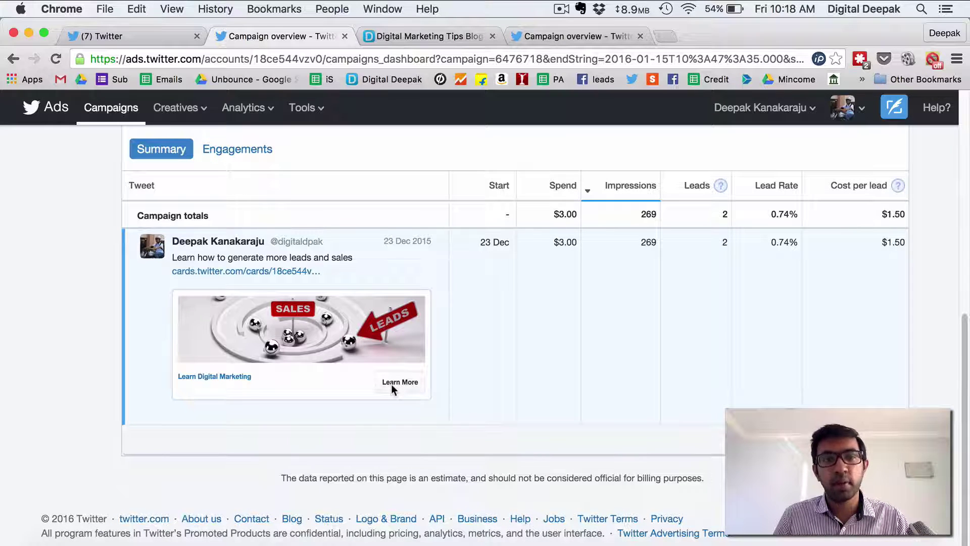
scroll(507, 386, up, 7)
scroll(507, 391, up, 2)
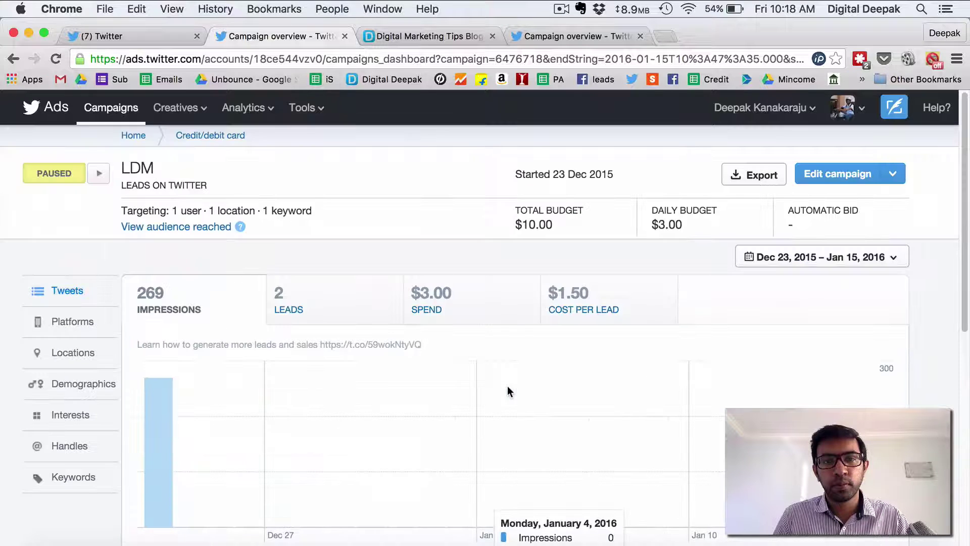
click(13, 59)
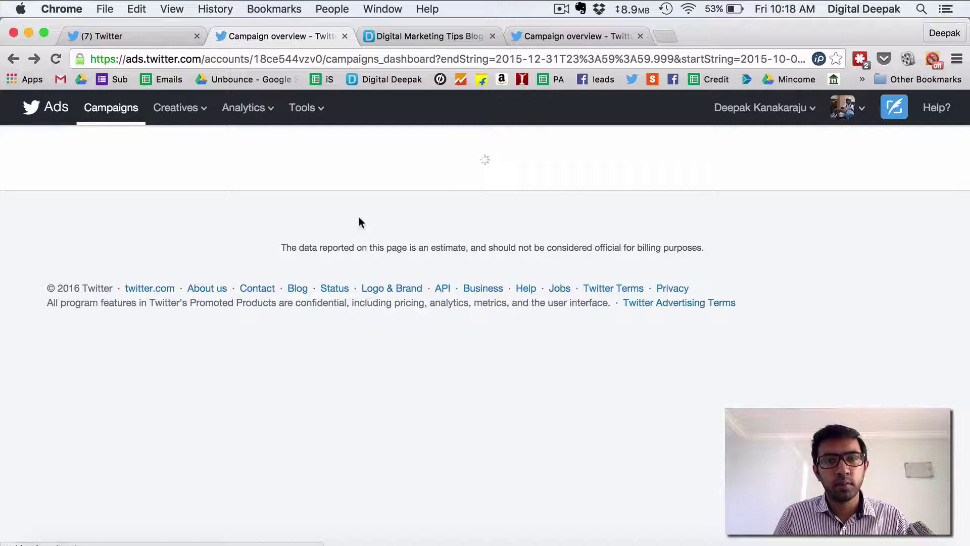
scroll(551, 319, down, 3)
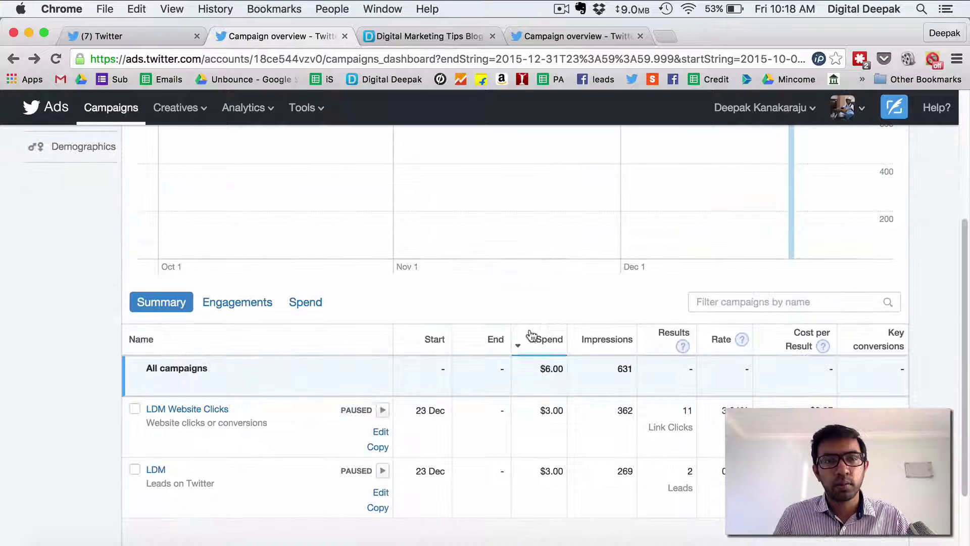
Open LDM Website Clicks and load its tweet's Learn Digital Marketing landing page in another tab
click(213, 415)
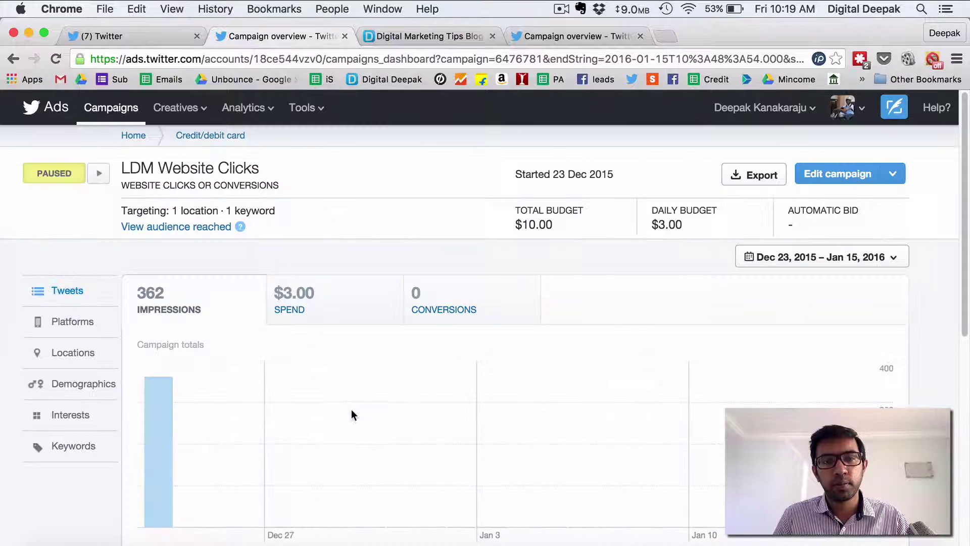
scroll(417, 360, down, 7)
scroll(416, 360, down, 1)
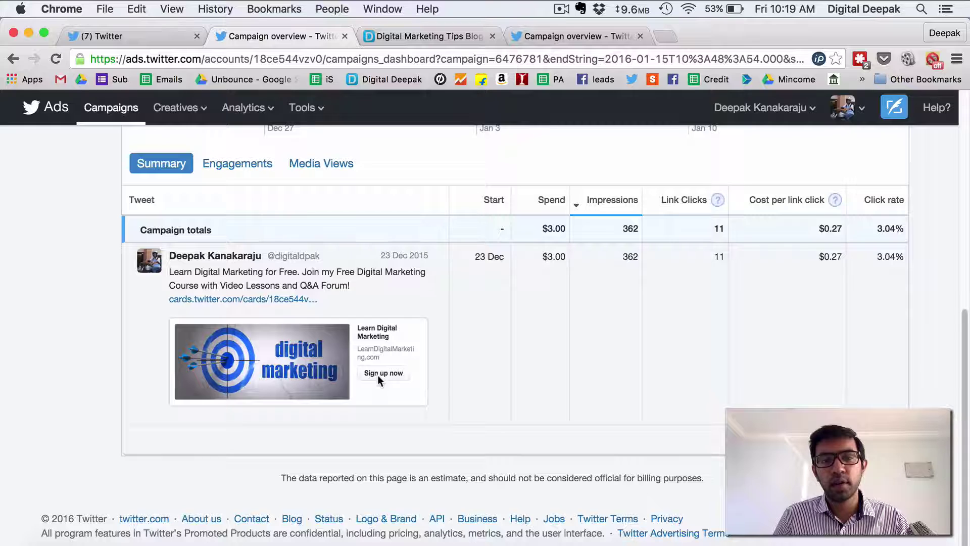
click(300, 300)
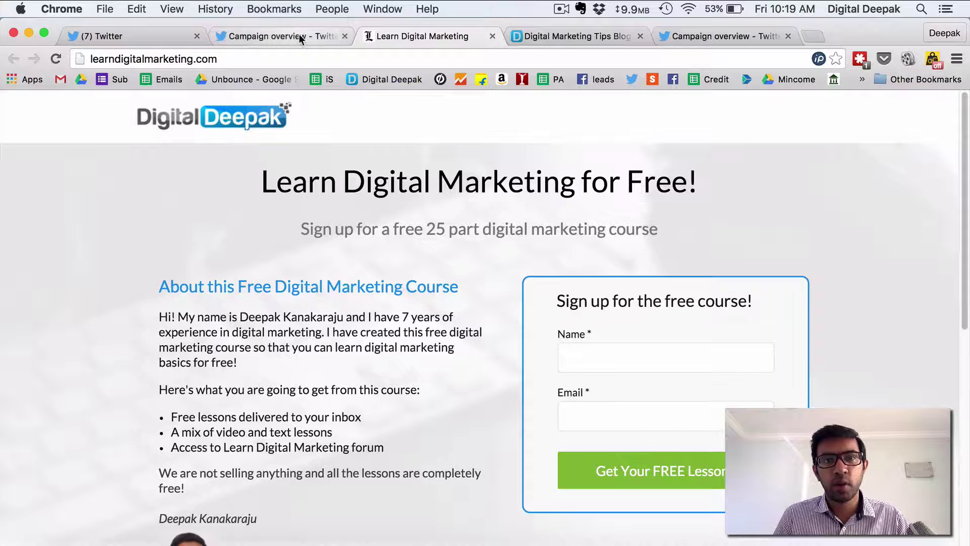
click(299, 36)
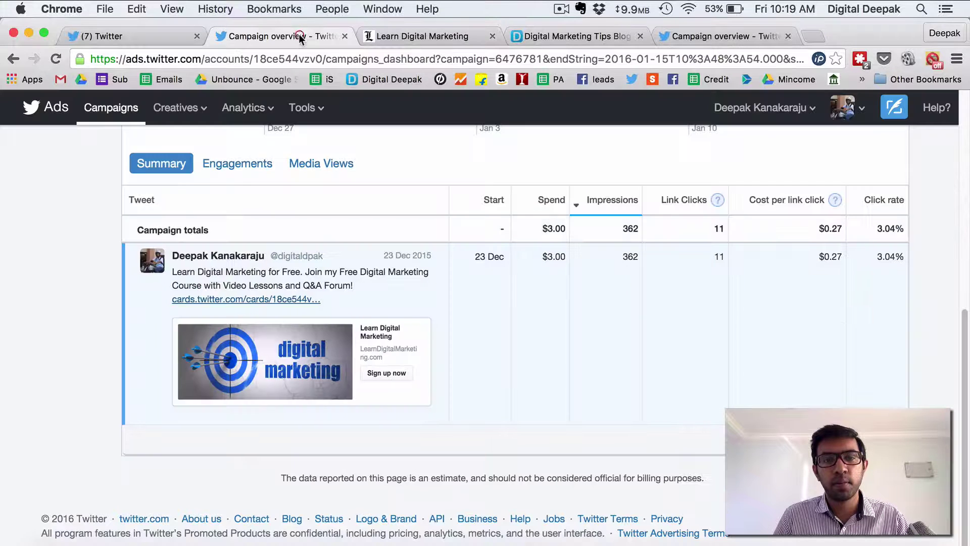
scroll(590, 314, up, 8)
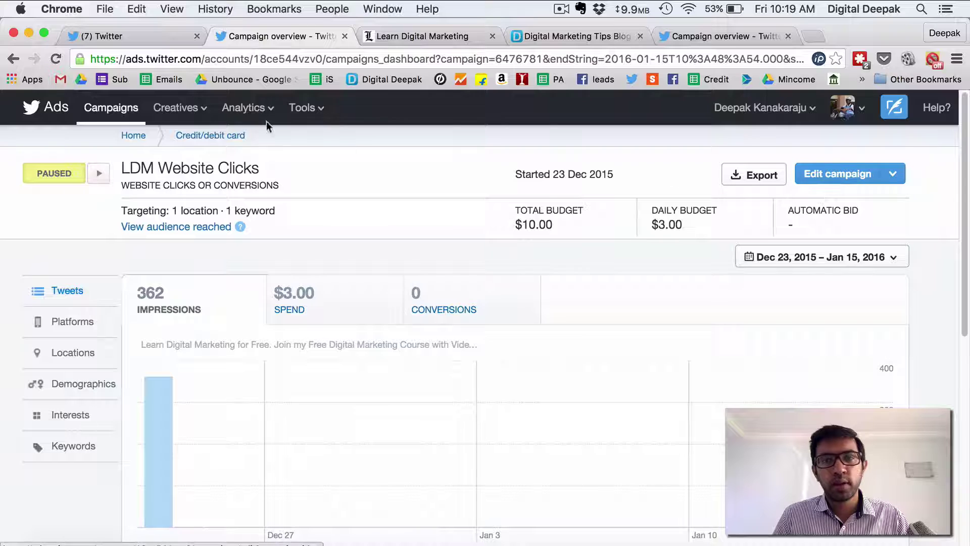
Create a new campaign with the Leads on Twitter objective from the Campaigns page
click(115, 123)
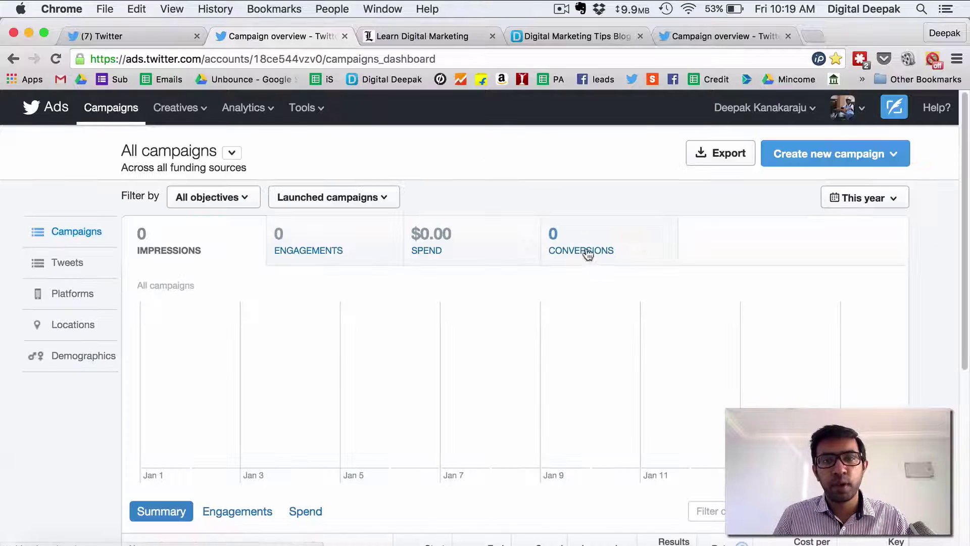
click(840, 160)
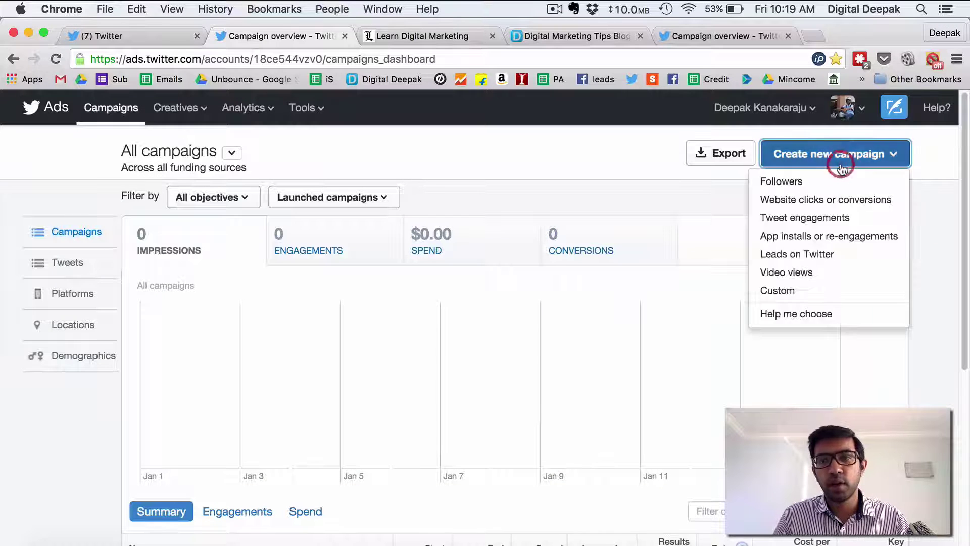
click(839, 257)
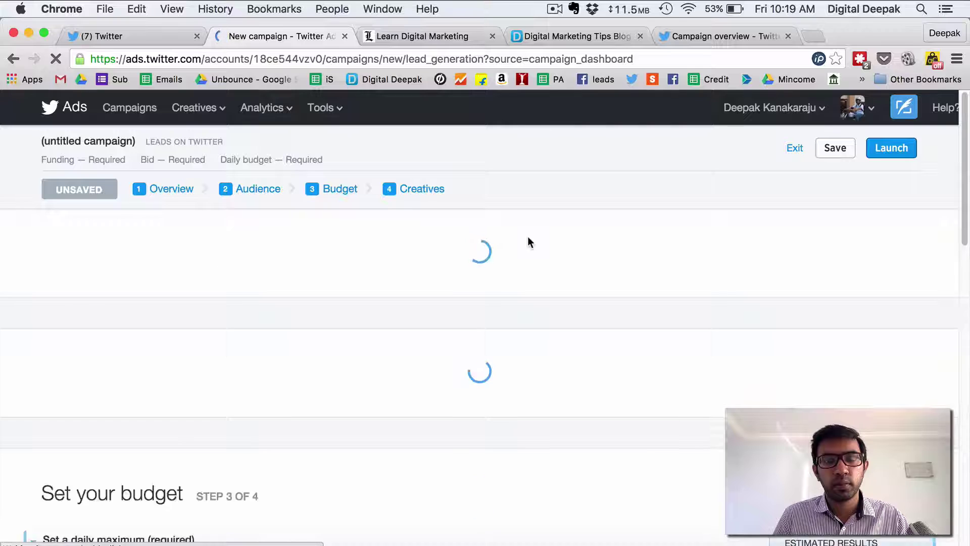
Enter 'Test Campaign' as the new campaign's name
scroll(524, 243, down, 1)
click(381, 260)
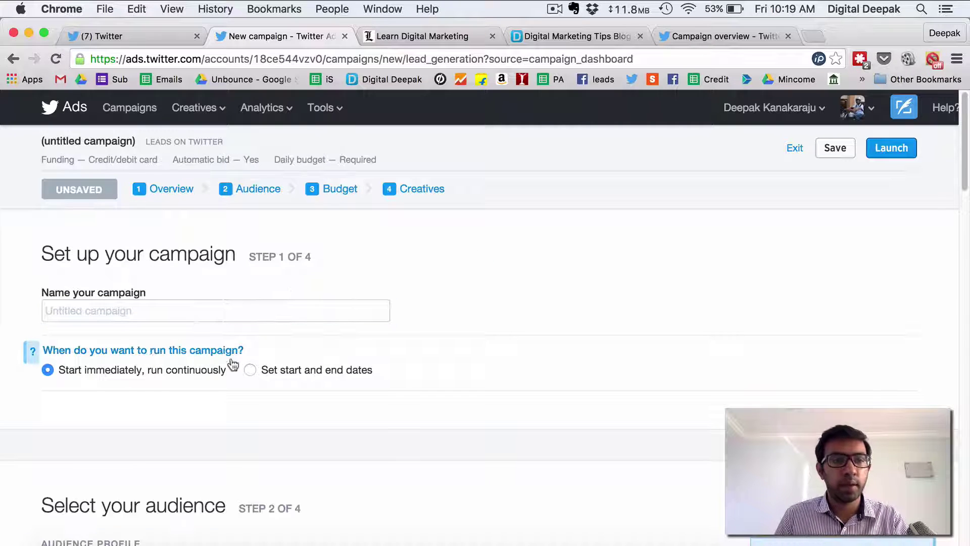
click(89, 306)
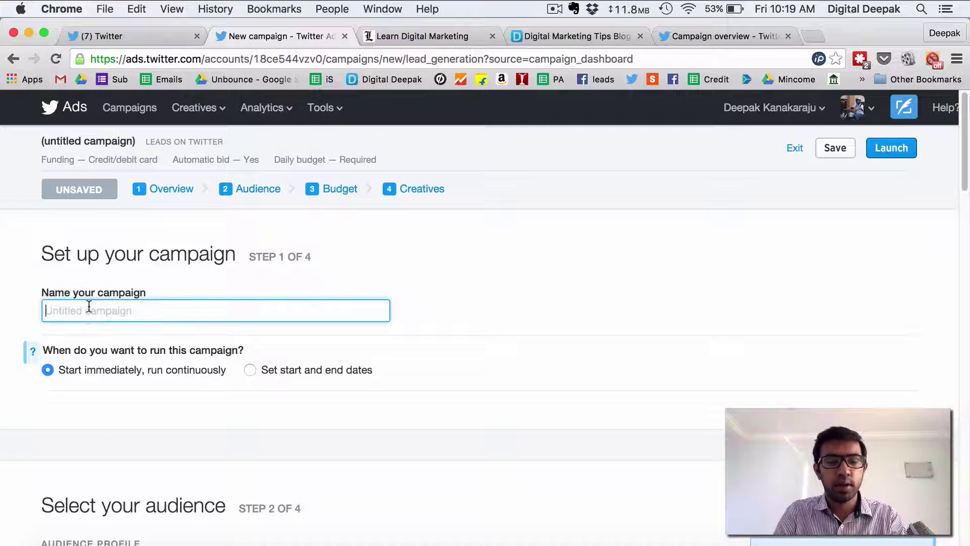
text(Test Camp)
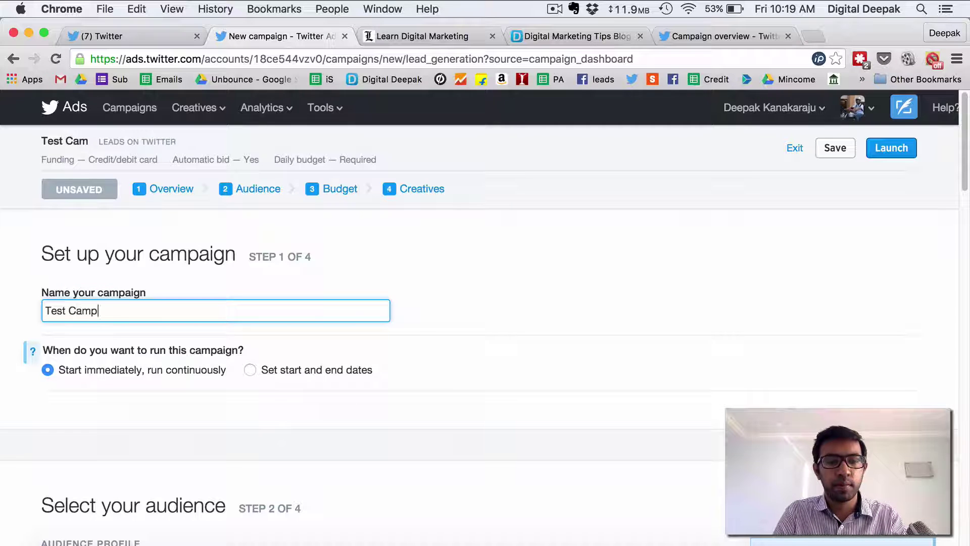
text(aign)
Search 'india' in Select locations and add India as the target country
scroll(212, 302, down, 5)
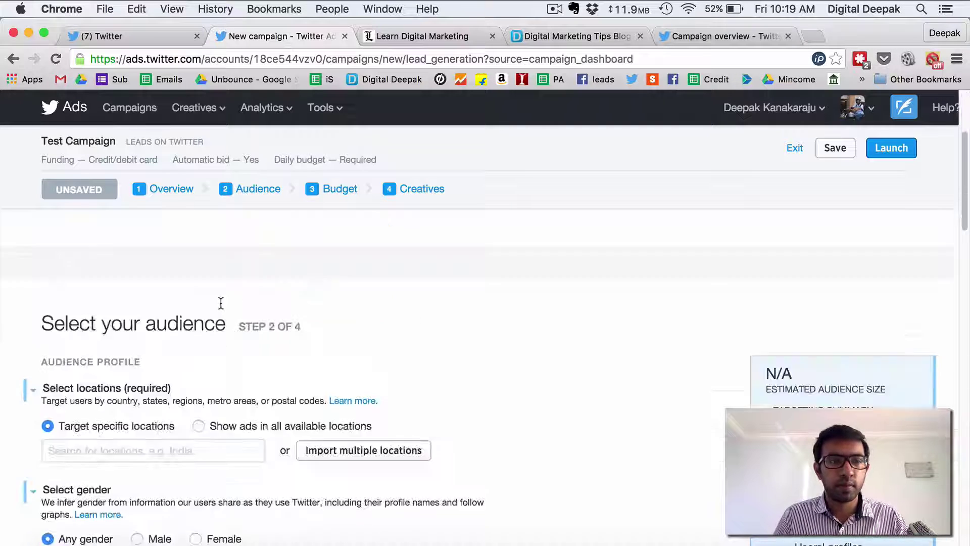
click(217, 379)
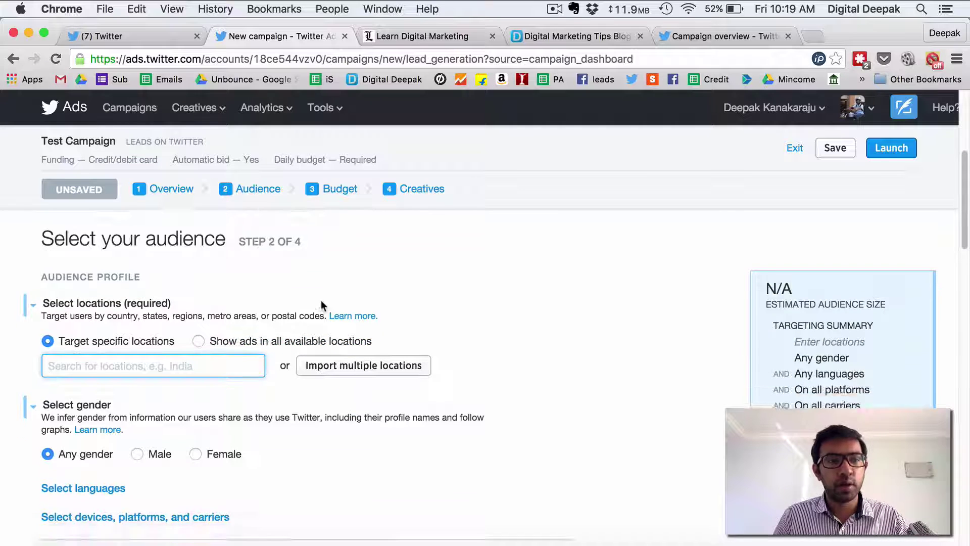
scroll(322, 303, down, 3)
text(india)
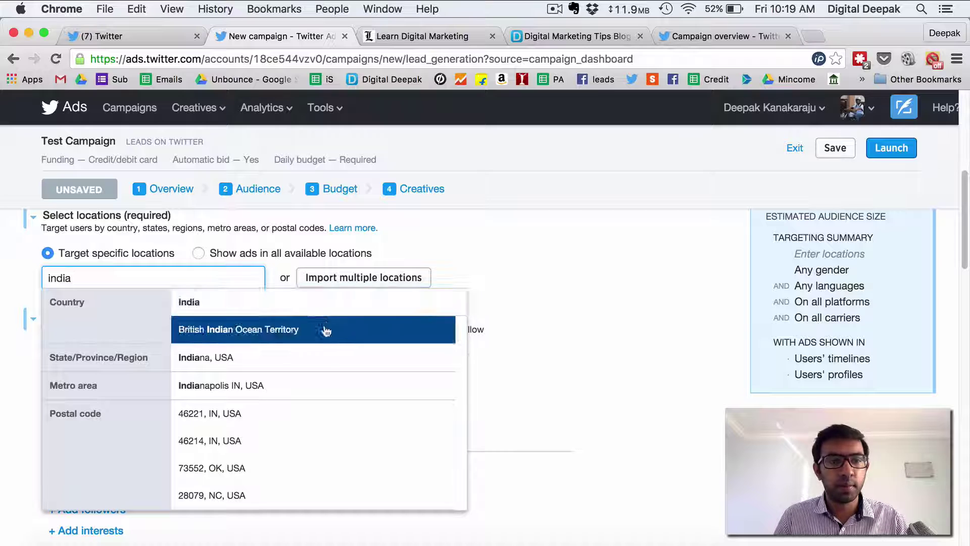
click(260, 303)
scroll(412, 347, down, 4)
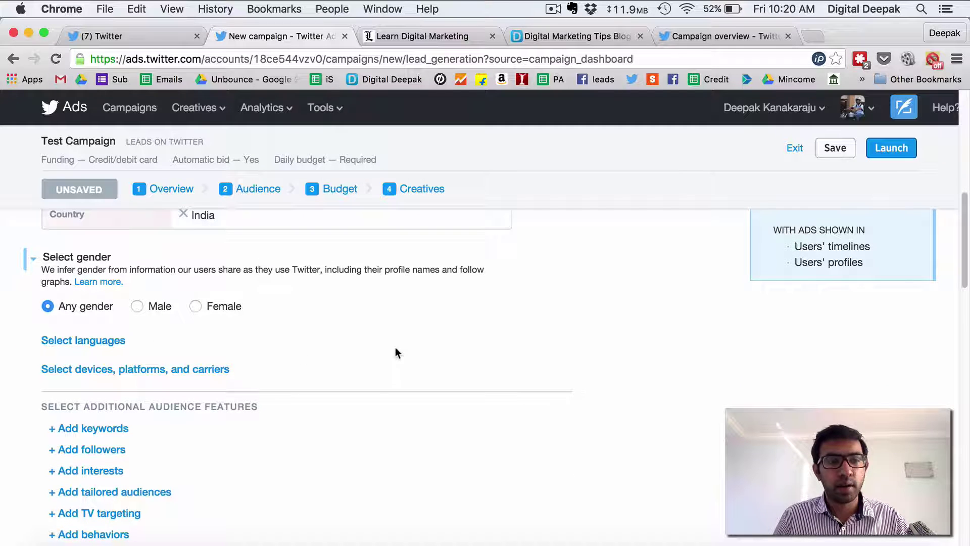
scroll(321, 350, down, 8)
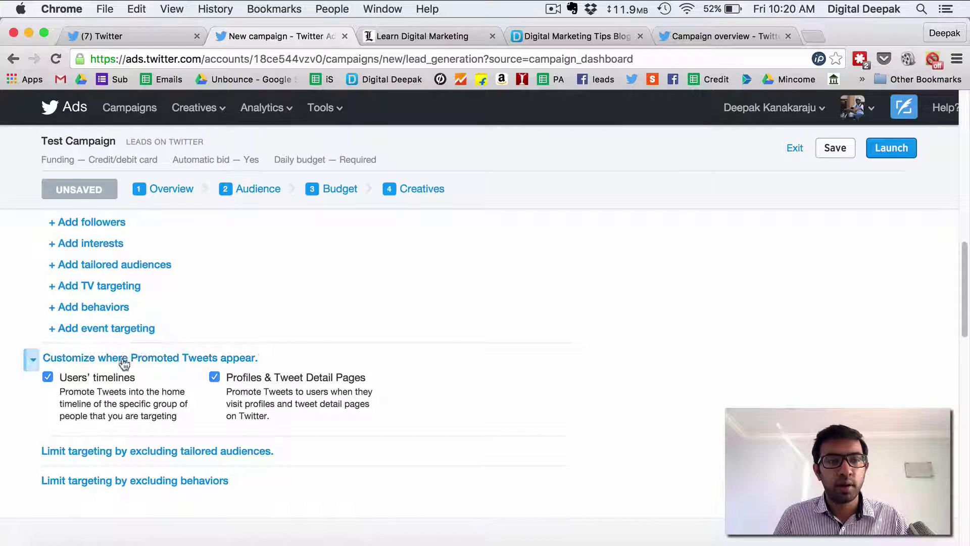
scroll(479, 403, down, 1)
scroll(478, 398, down, 10)
Set the daily maximum budget to $5 and the total budget to $10
click(111, 362)
text(5)
click(106, 457)
scroll(328, 437, down, 3)
text(10)
scroll(222, 413, down, 5)
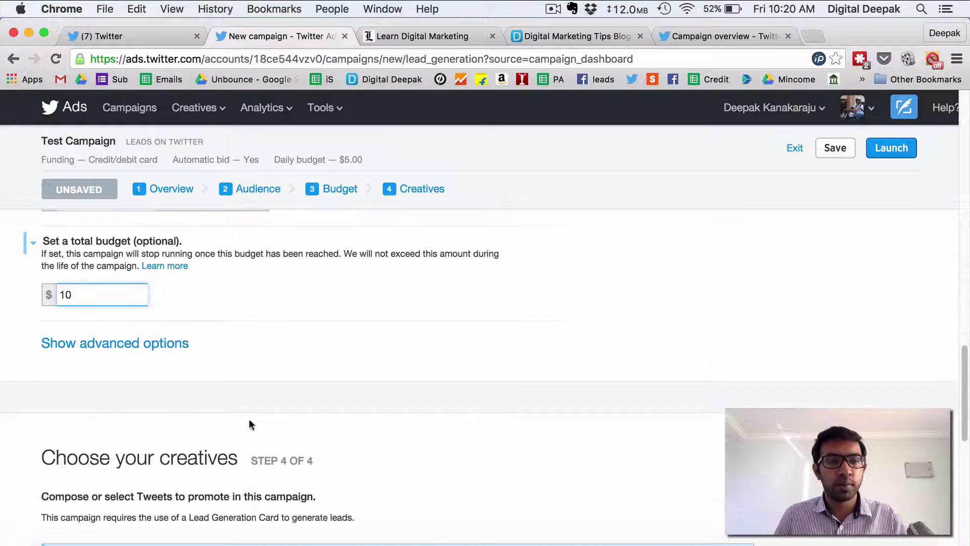
Choose Target Bid pricing in advanced options with a $1 target cost per lead
click(143, 345)
scroll(346, 378, down, 3)
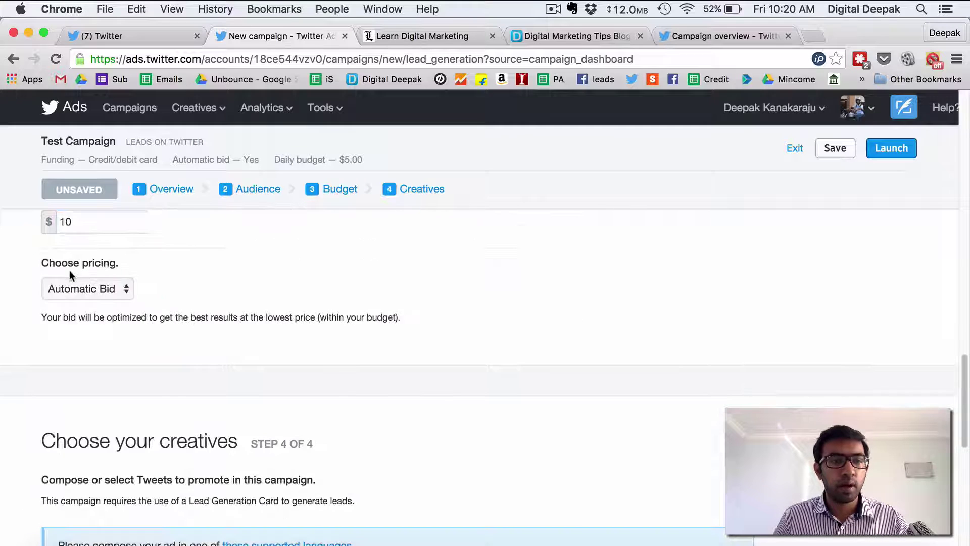
click(75, 289)
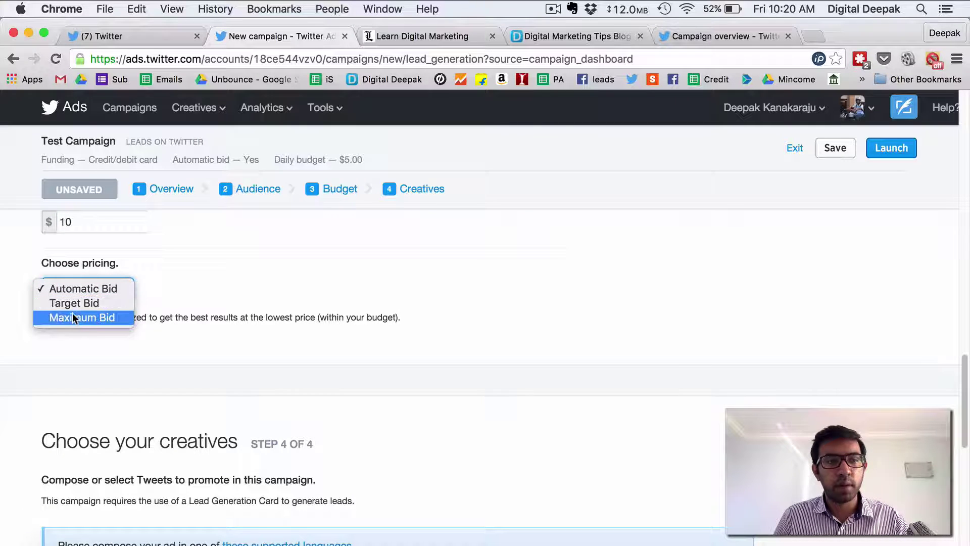
click(92, 305)
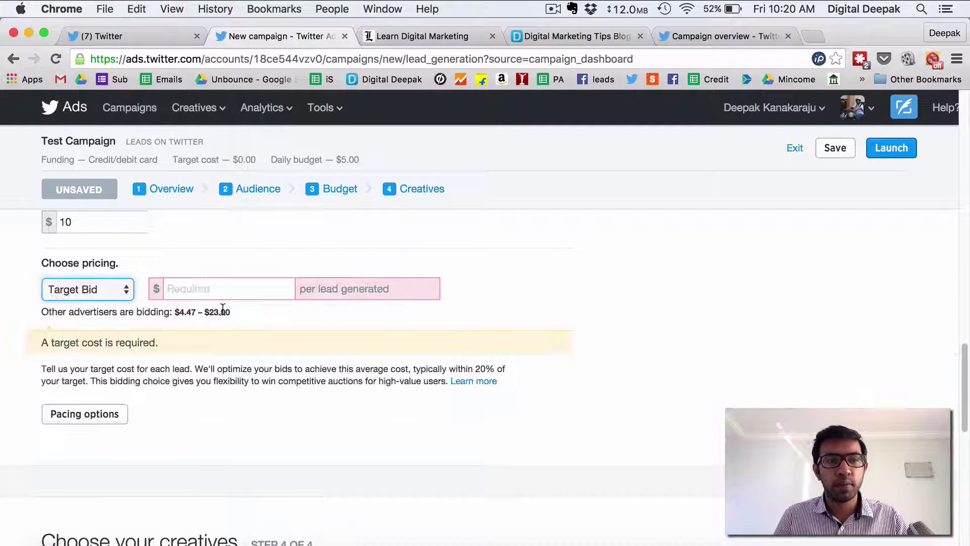
click(206, 292)
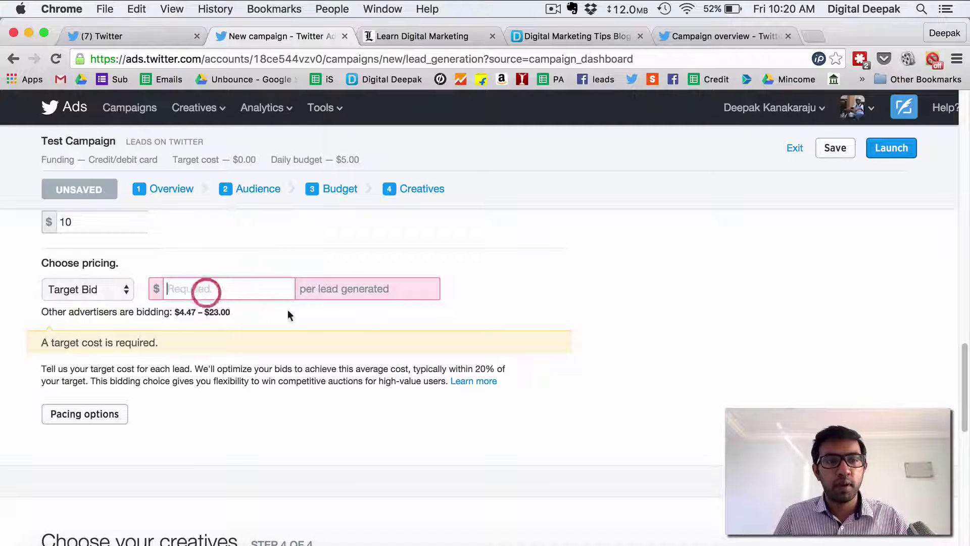
text(1)
click(364, 323)
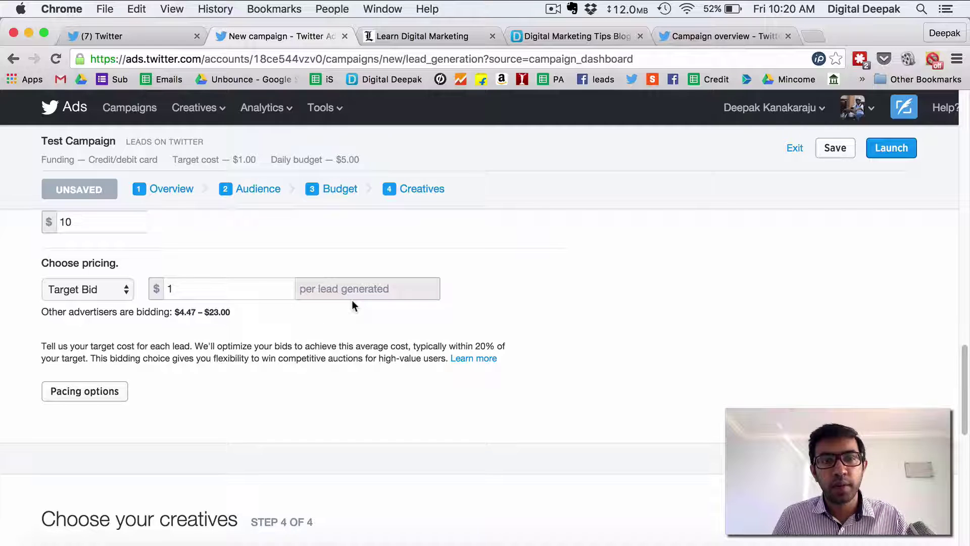
Highlight the competing bid range line below the target bid
scroll(290, 326, down, 2)
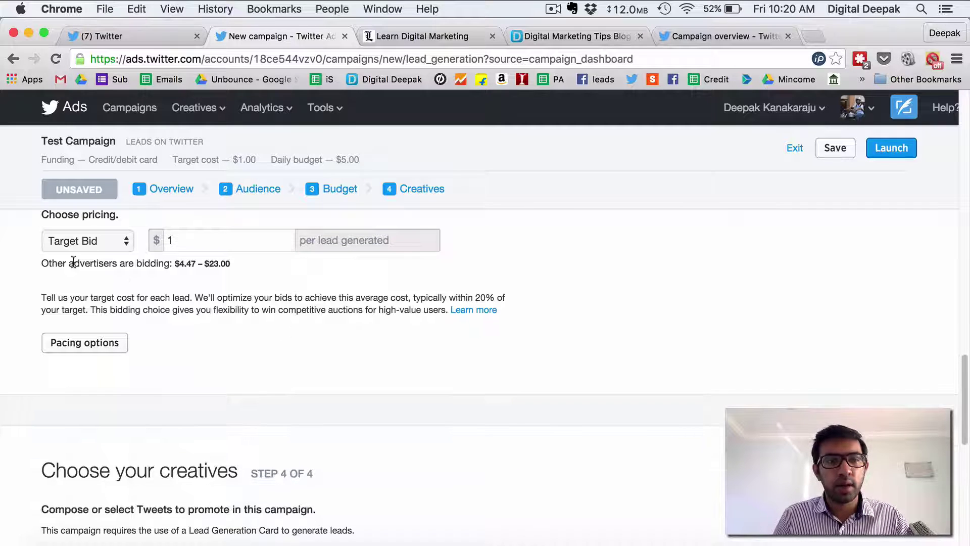
drag(41, 262, 170, 271)
click(268, 266)
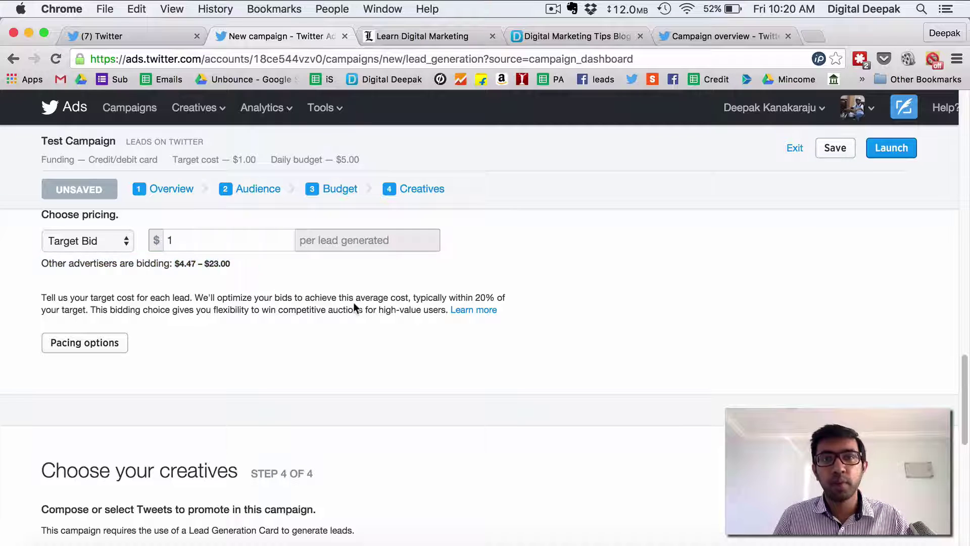
scroll(352, 309, down, 10)
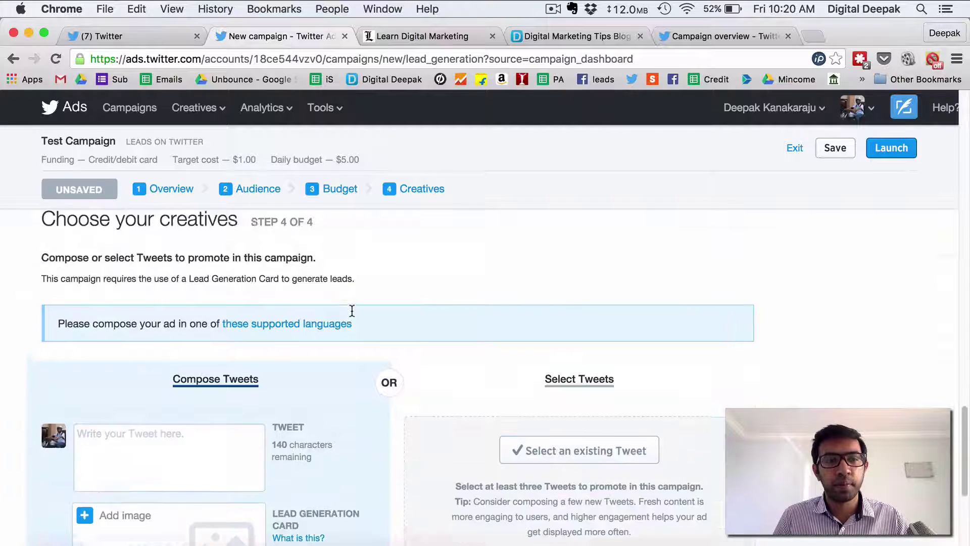
Start the promoted tweet in Choose your creatives and open its lead generation card setup
scroll(352, 310, down, 6)
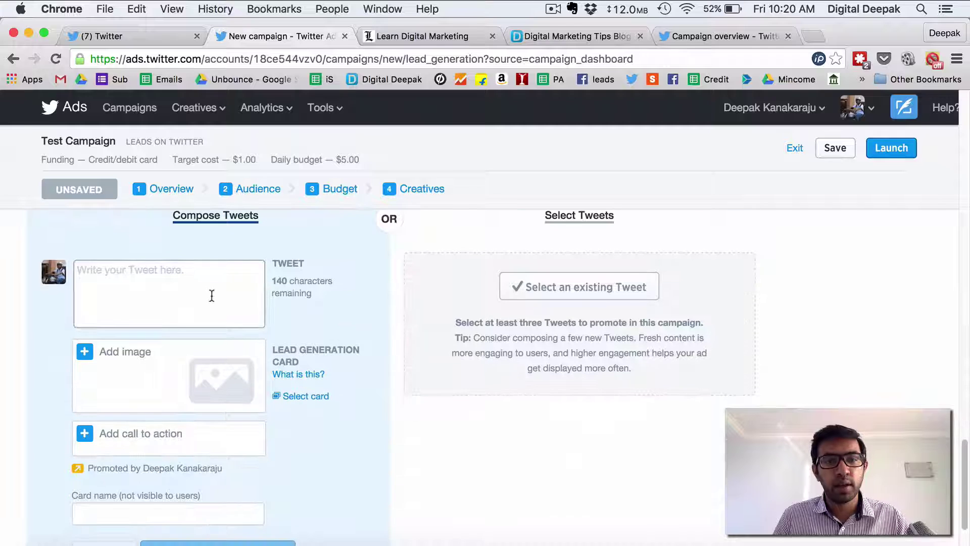
click(212, 295)
scroll(347, 329, up, 1)
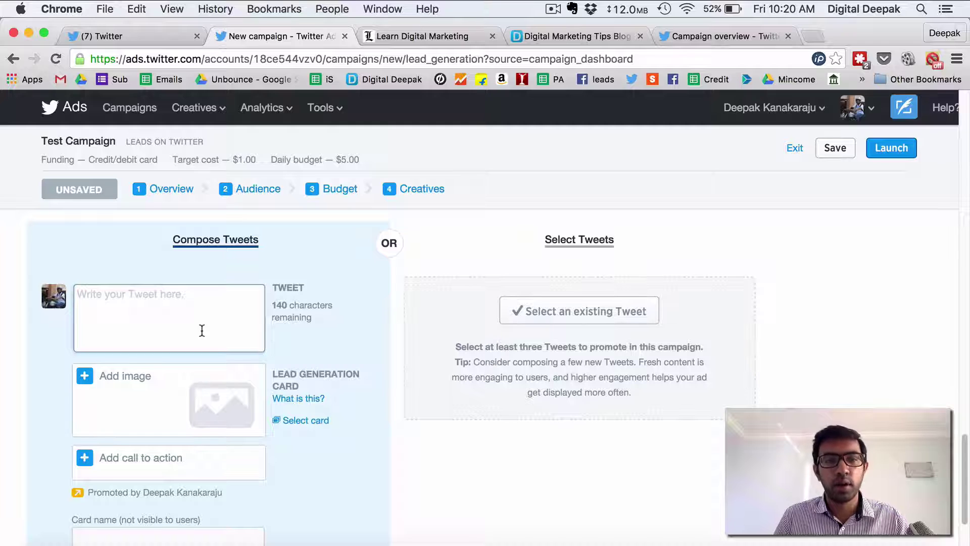
scroll(200, 330, down, 2)
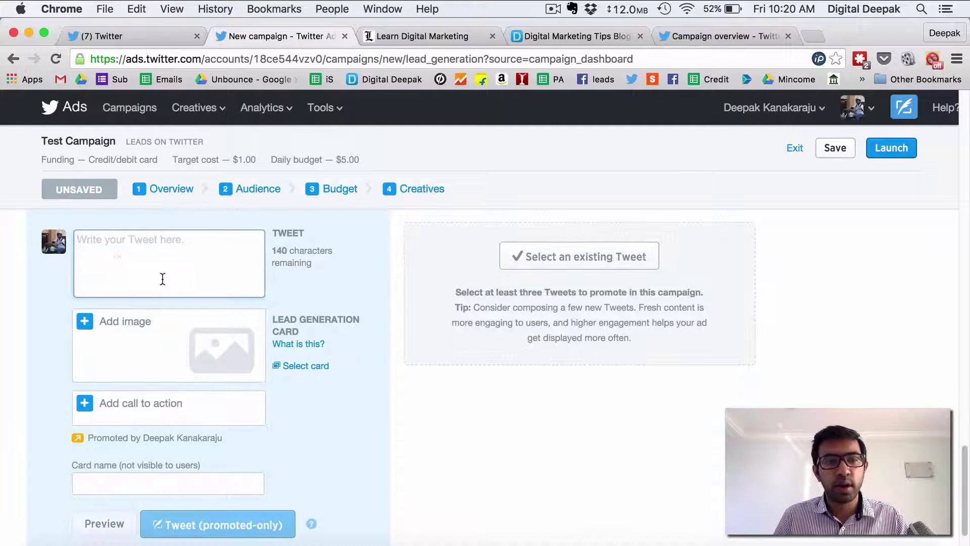
scroll(194, 329, down, 3)
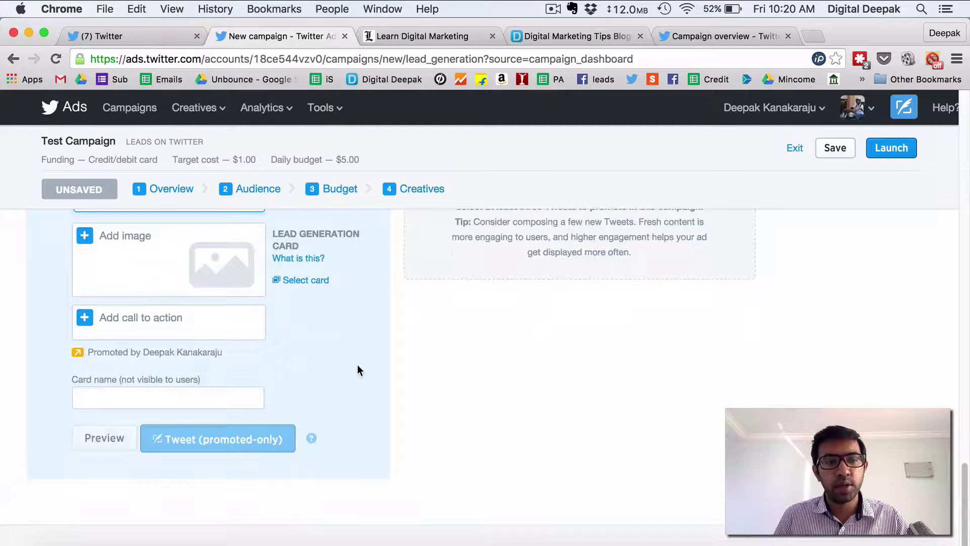
click(181, 317)
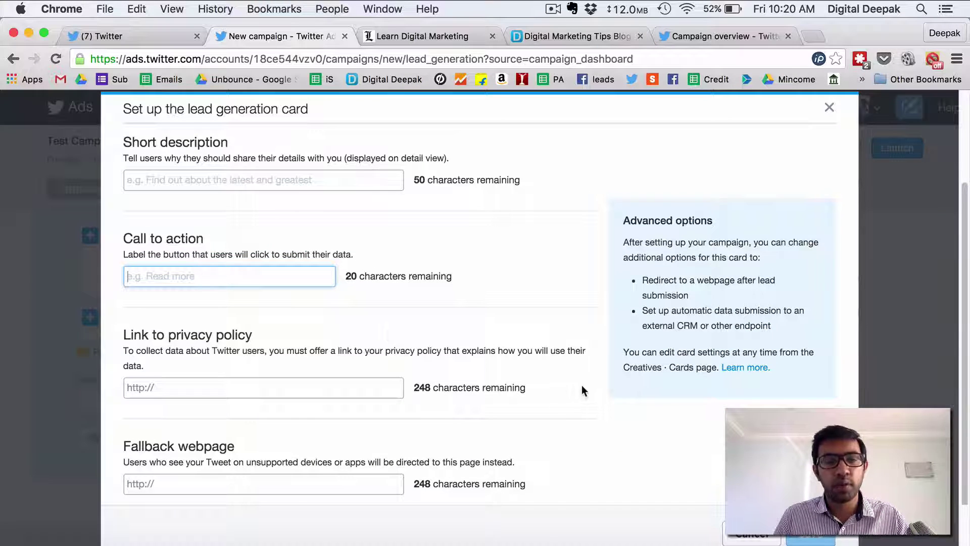
click(340, 385)
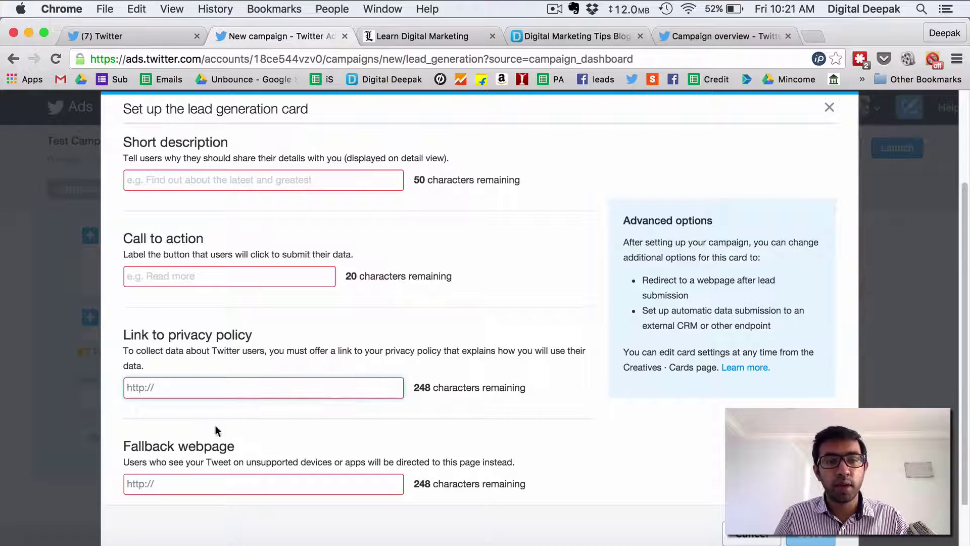
click(189, 476)
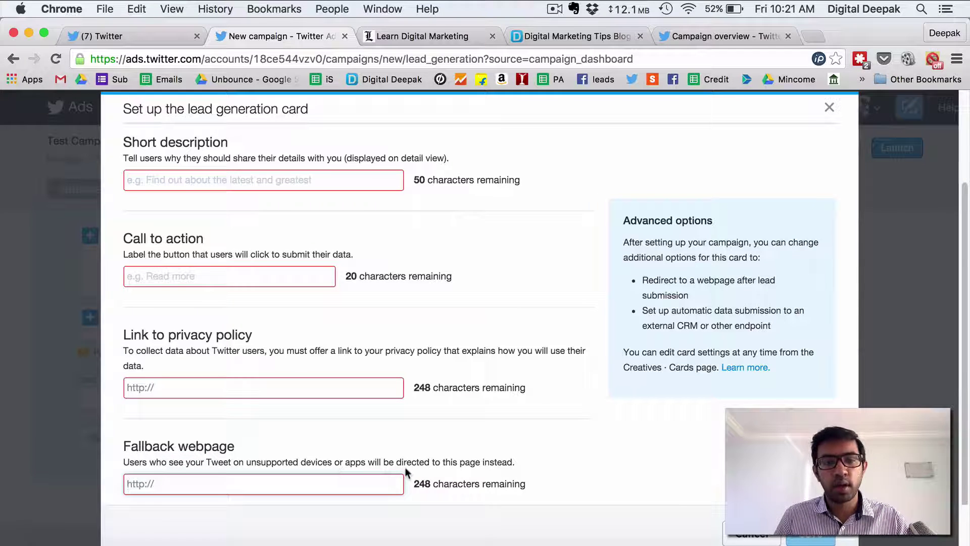
click(229, 483)
click(324, 429)
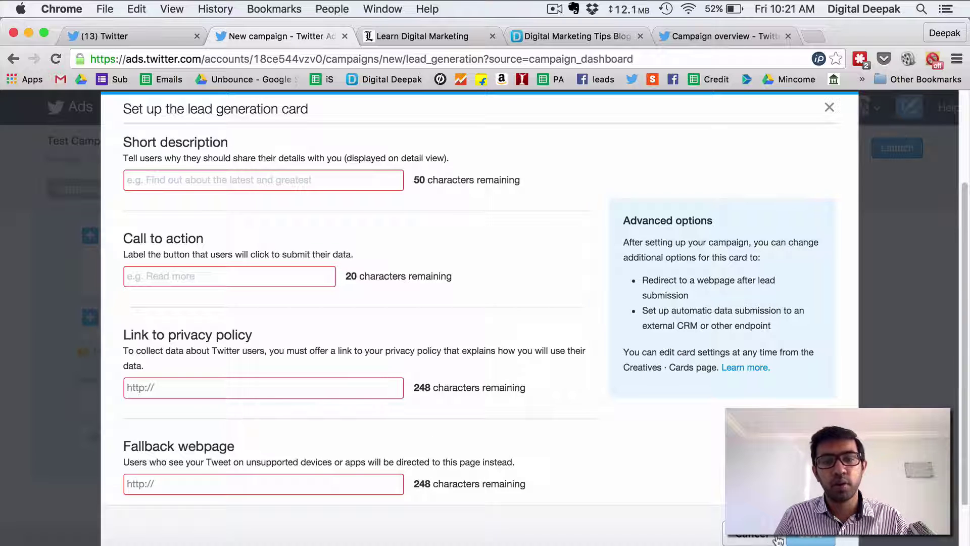
Dismiss the lead generation card dialog unfilled and return to 'Set up your campaign'
key(Escape)
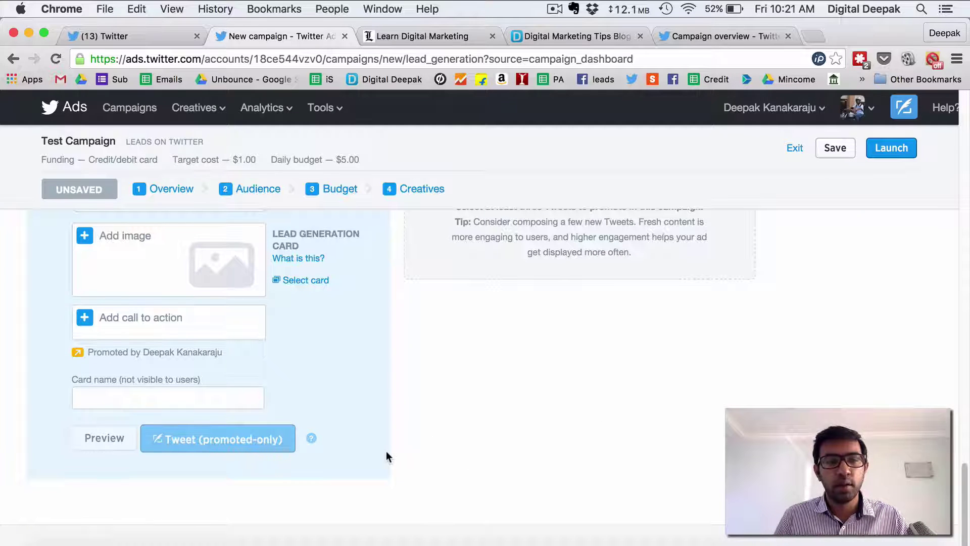
scroll(386, 450, up, 5)
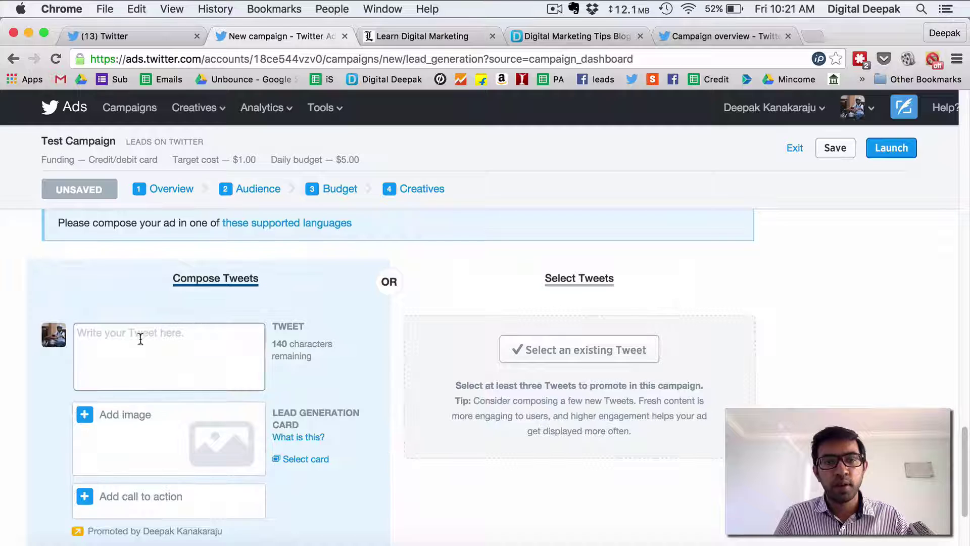
scroll(378, 432, down, 4)
scroll(379, 431, up, 3)
scroll(383, 424, up, 15)
scroll(382, 427, up, 10)
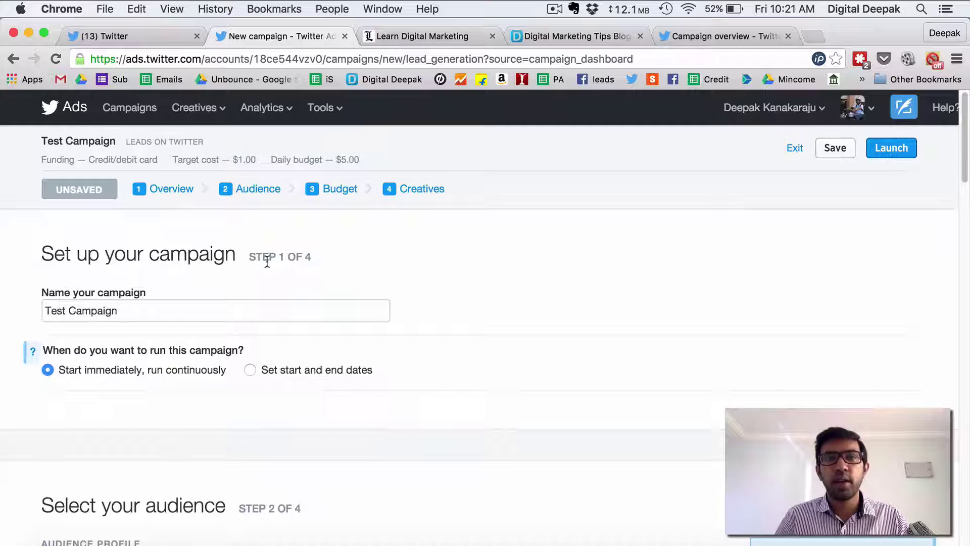